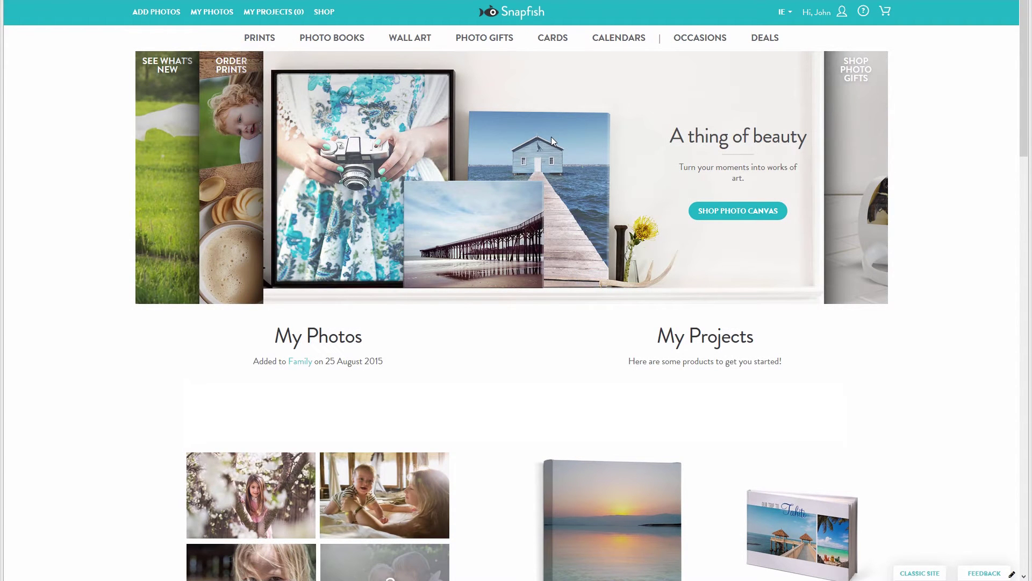
Step: Open the My Photos library and show the Add photos source options
{"action": "left_click", "coordinate": [225, 16]}
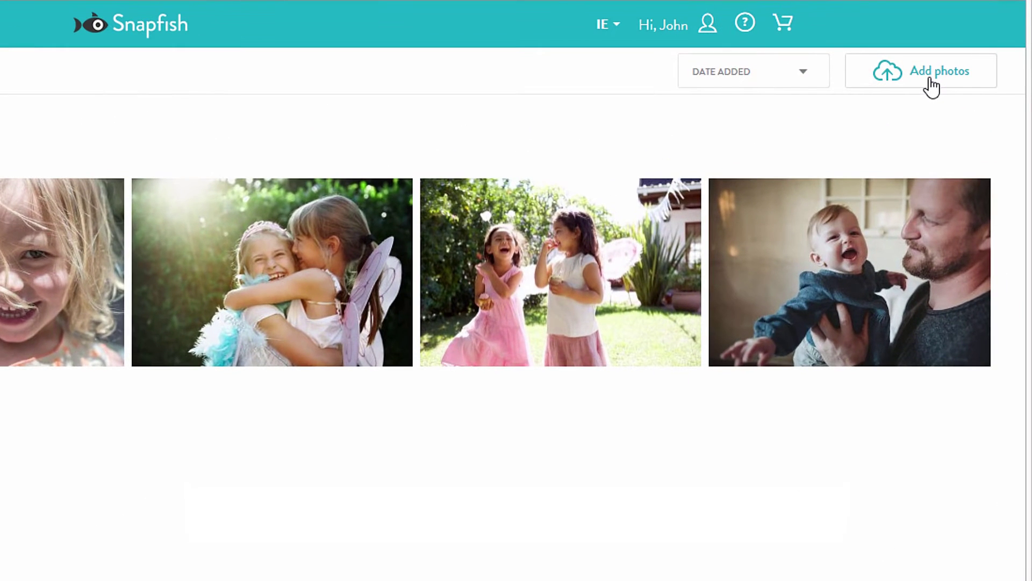
{"action": "left_click", "coordinate": [932, 87]}
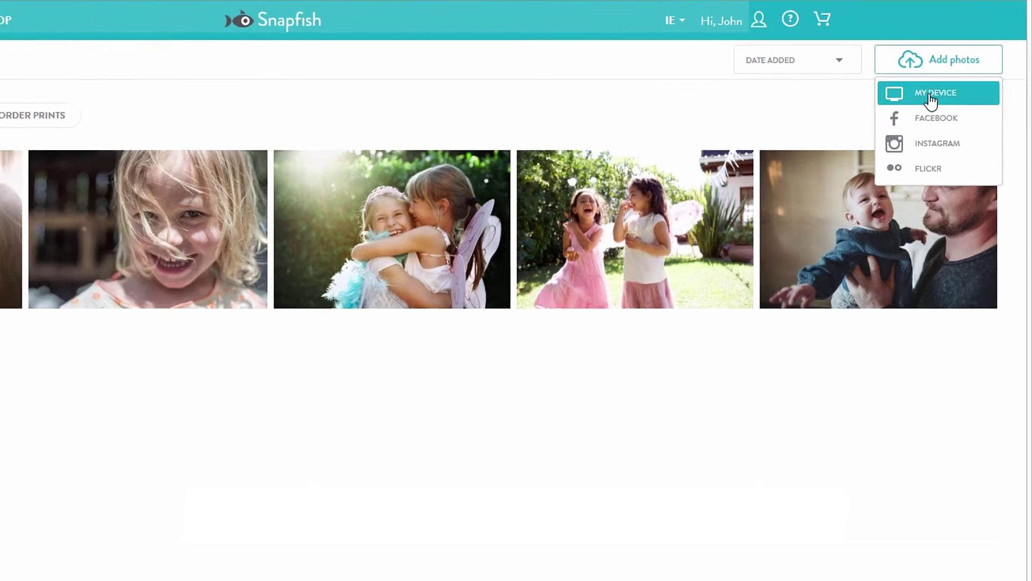
Step: Choose My Device, name the new album Park Day, and review upload preferences
{"action": "left_click", "coordinate": [930, 95]}
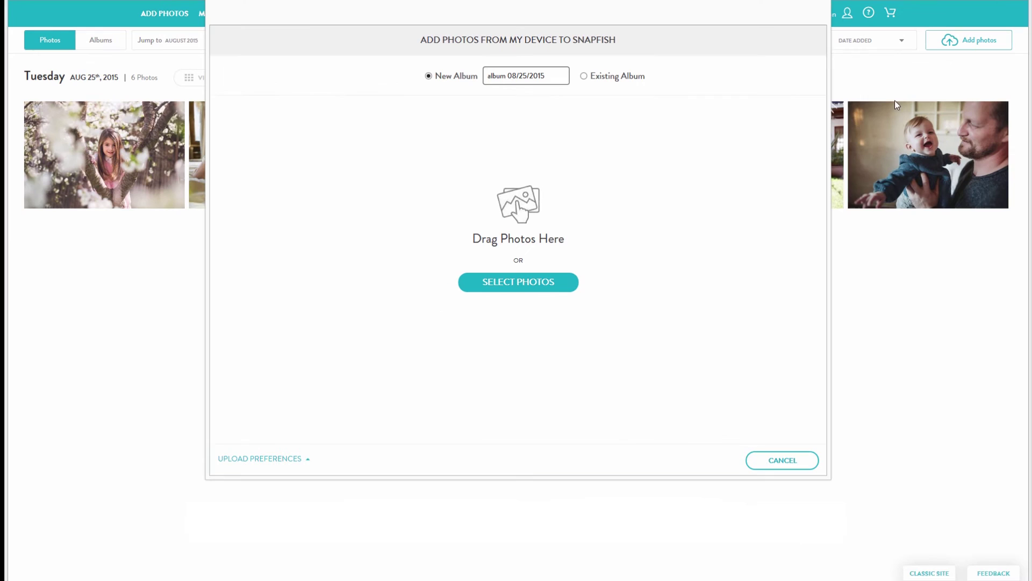
{"action": "left_click_drag", "start_coordinate": [556, 74], "coordinate": [453, 76]}
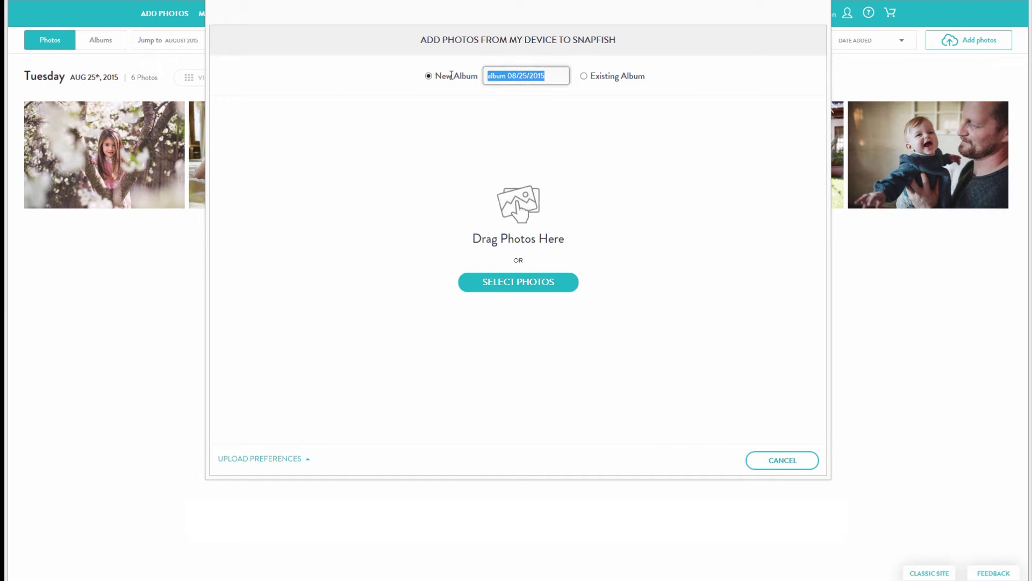
{"action": "type", "text": "Park Day"}
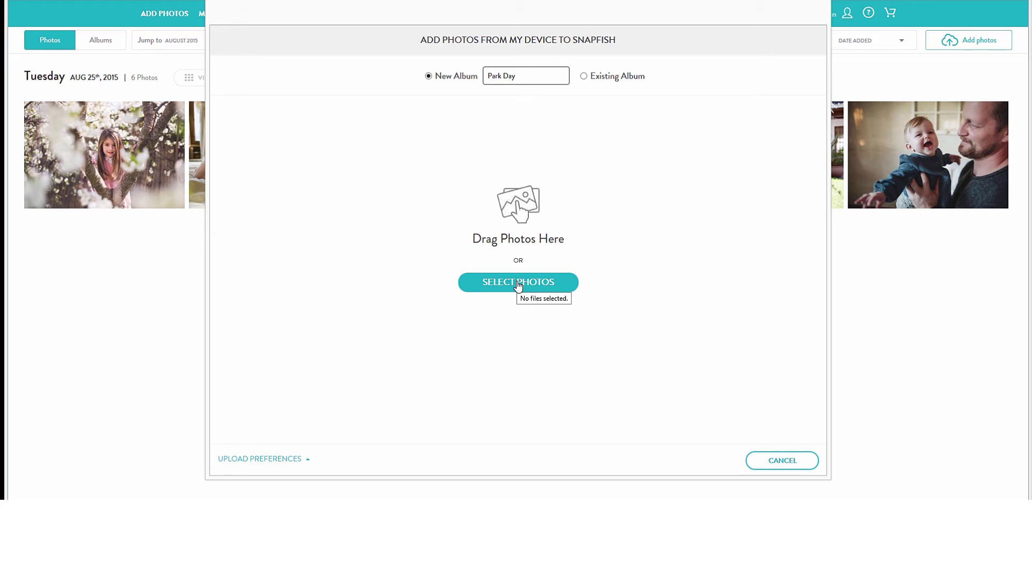
{"action": "left_click", "coordinate": [276, 460]}
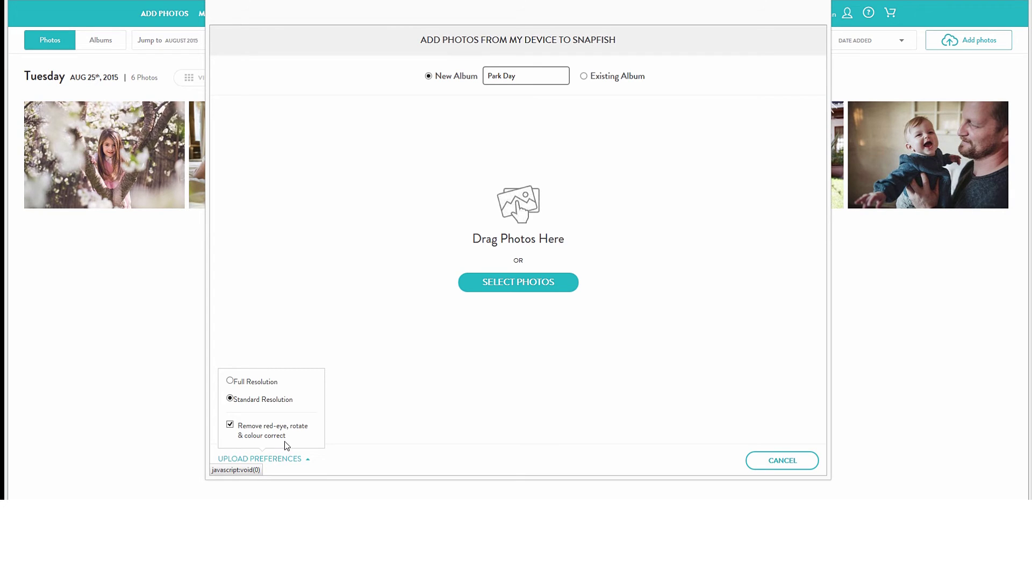
{"action": "left_click", "coordinate": [519, 287]}
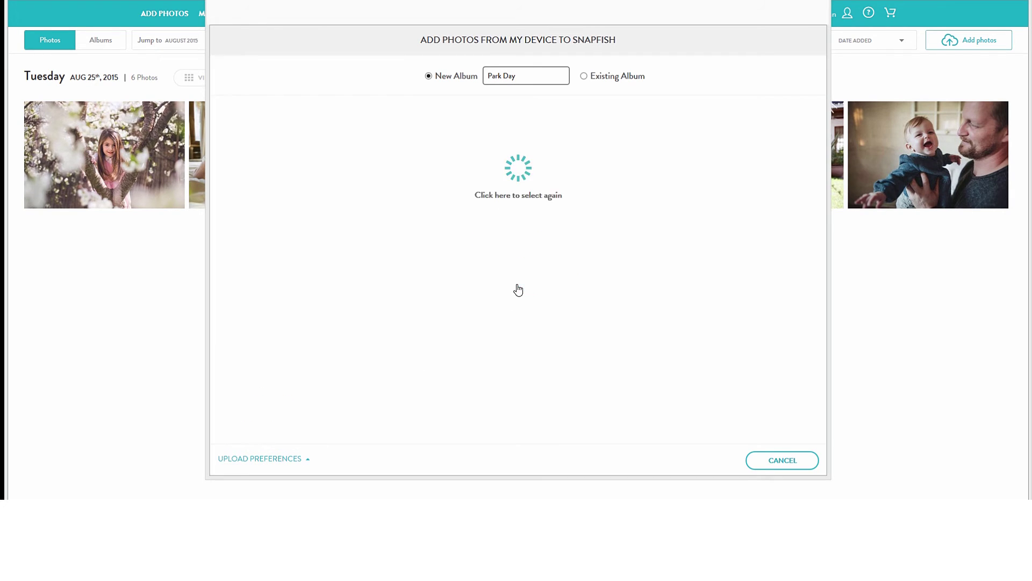
Step: Pick IMG_005.jpg in the File Upload dialog and start uploading it
{"action": "left_click", "coordinate": [649, 129]}
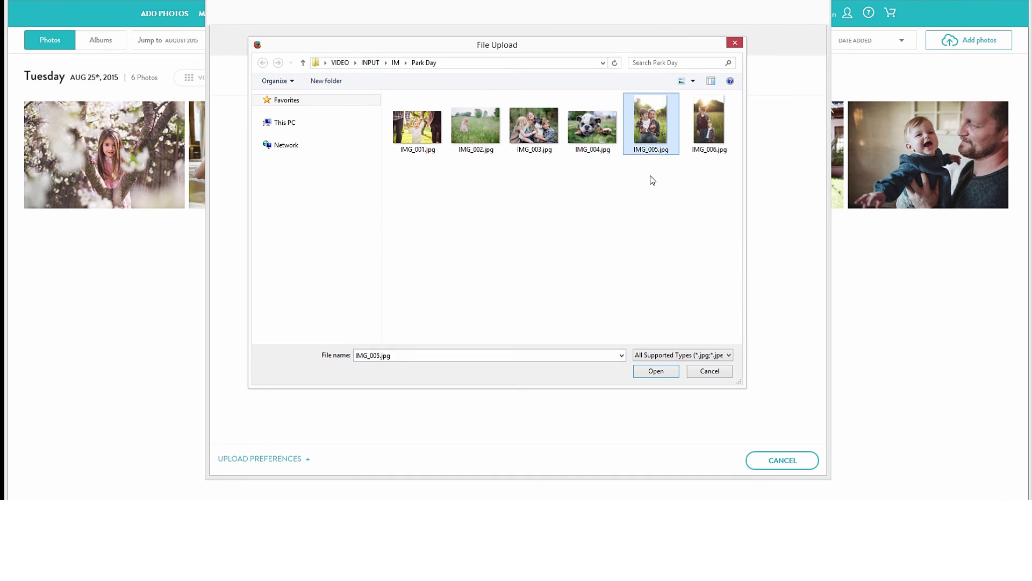
{"action": "left_click", "coordinate": [650, 375]}
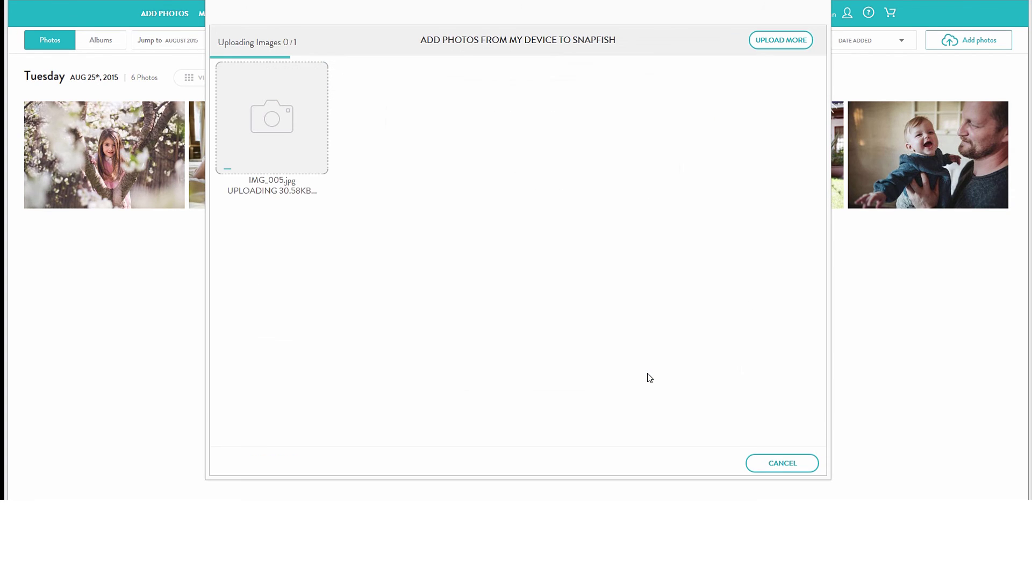